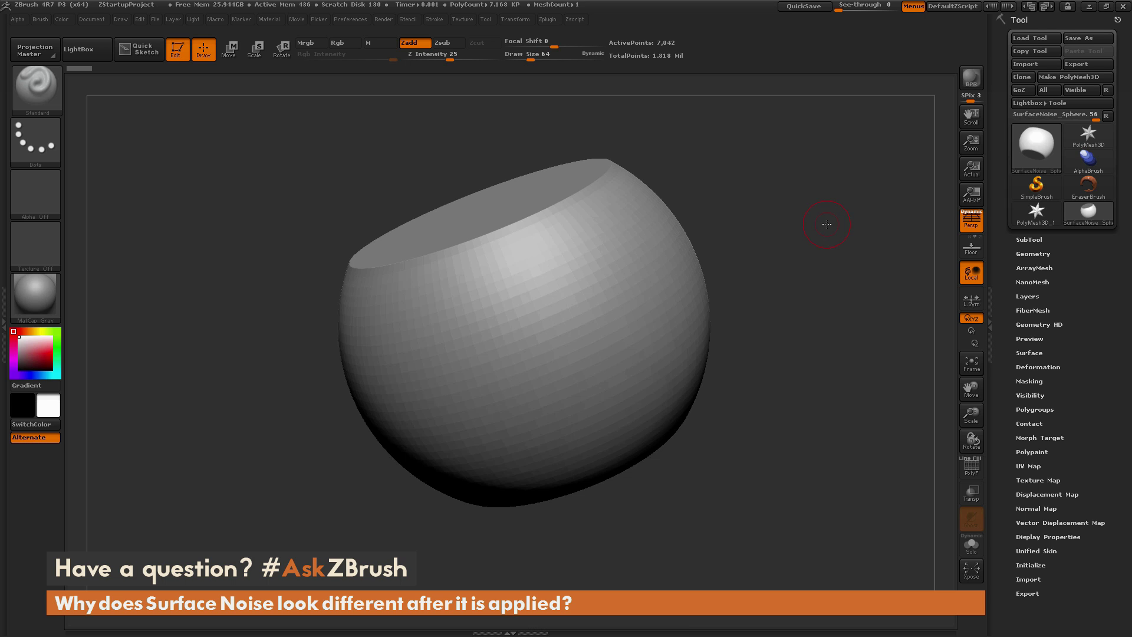
- Inspect the cut sphere's topology with the polyframe shown, and hide the polyframe again
mouse_move(841, 268)
mouse_down()
mouse_move(826, 207)
mouse_move(836, 303)
mouse_move(836, 281)
mouse_up()
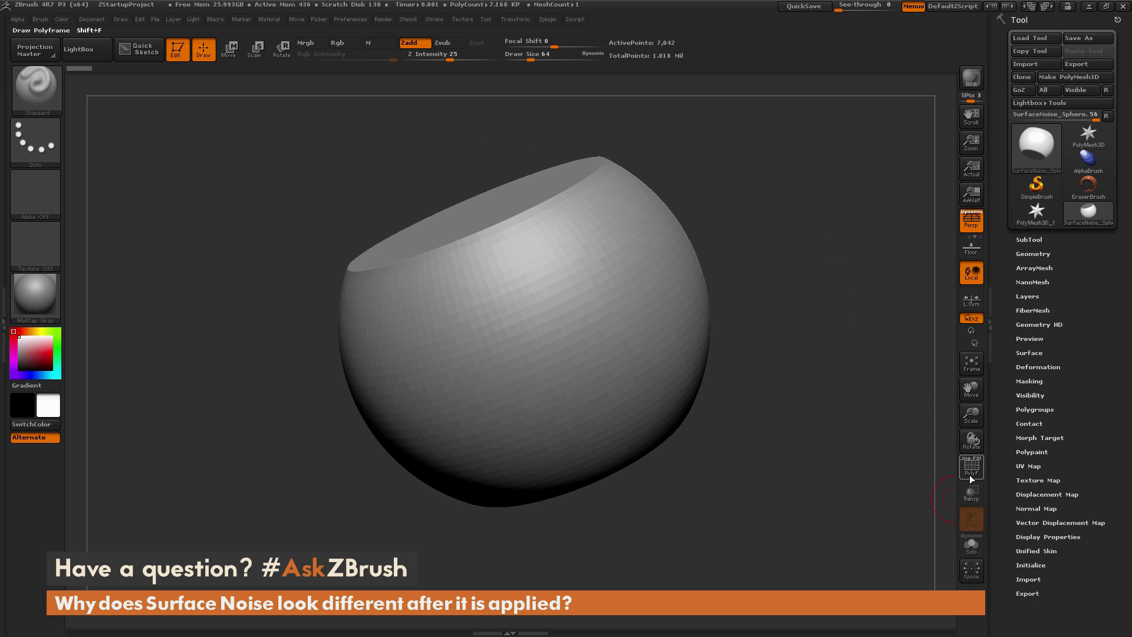
click(971, 466)
drag(889, 387, 866, 433)
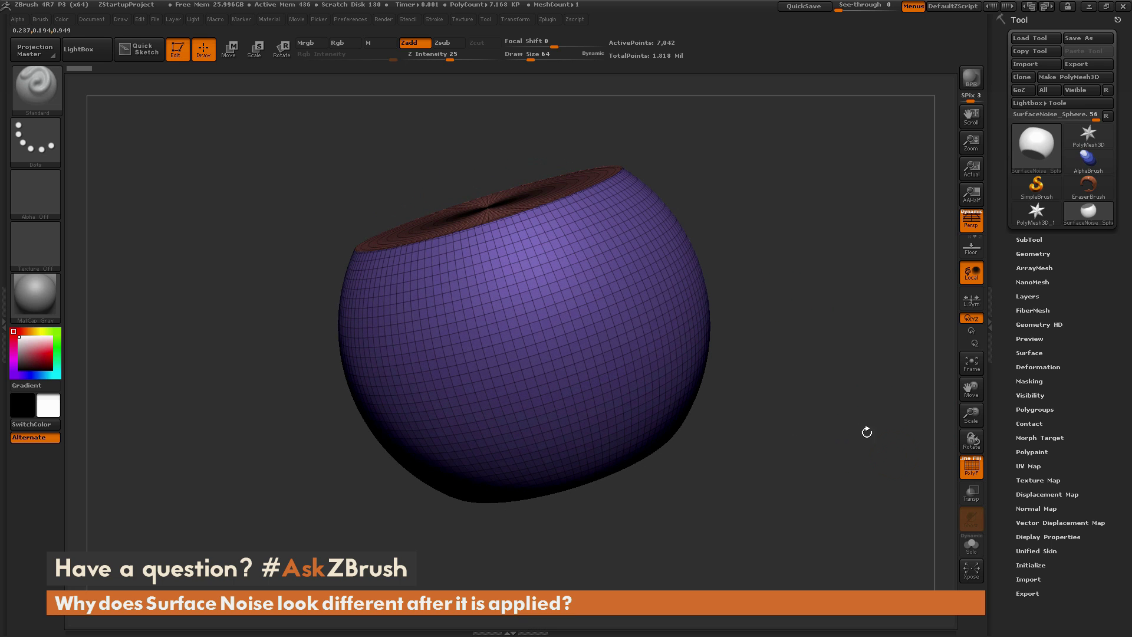
click(971, 466)
drag(838, 276, 836, 285)
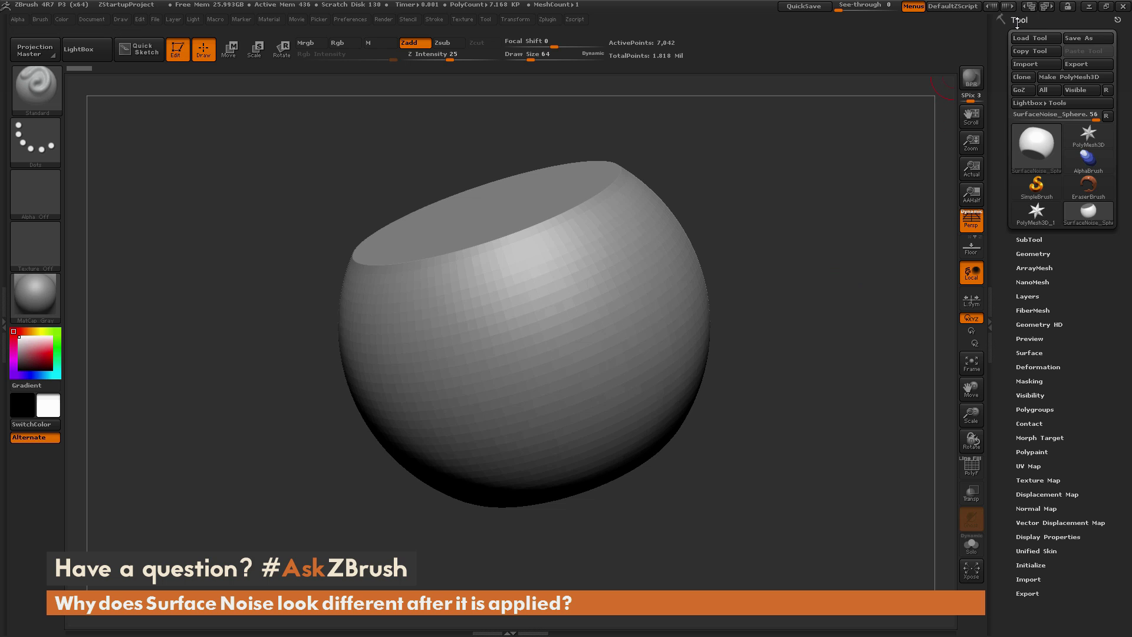
- Load the Noise03.ZNM weave preset from the LightBox NoiseMakers as the sphere's surface noise and hide LightBox
click(1036, 352)
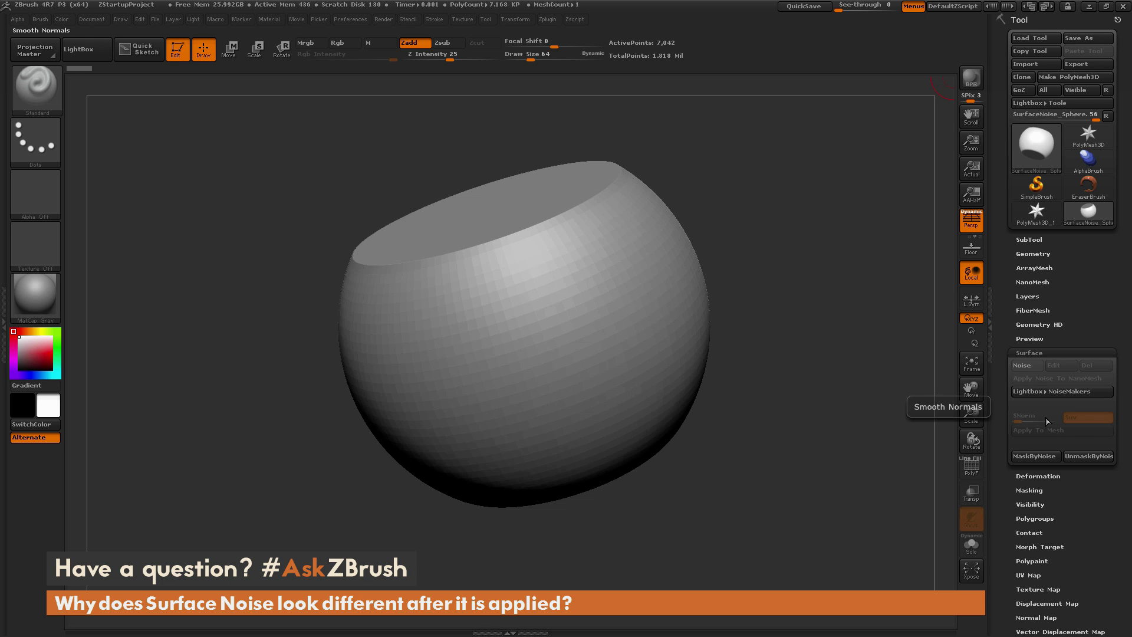
click(1030, 390)
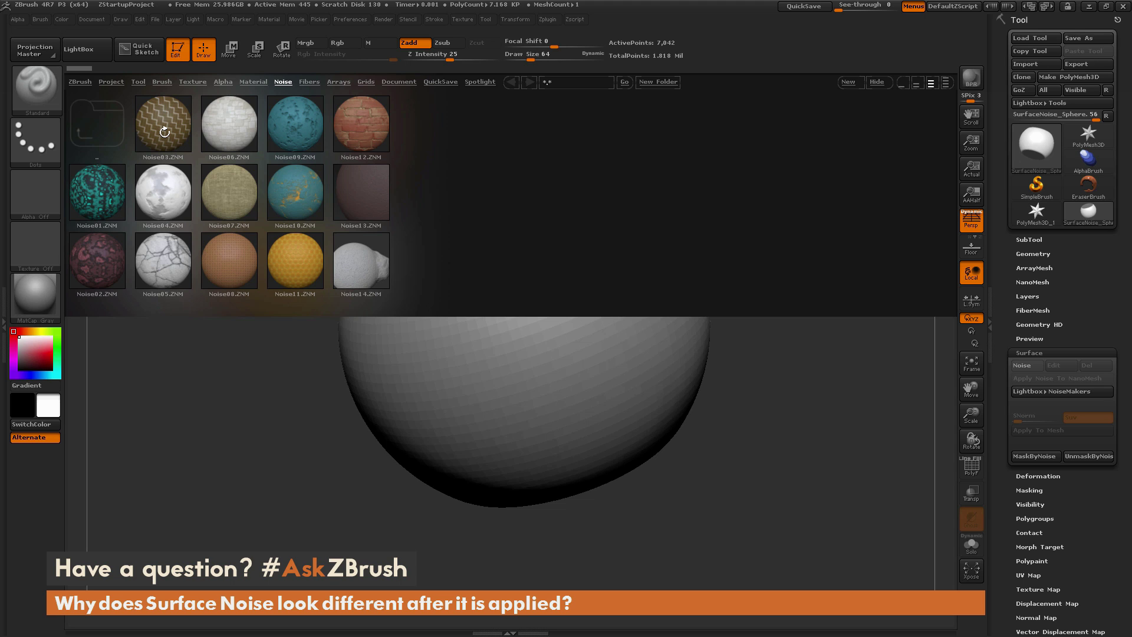
double_click(164, 132)
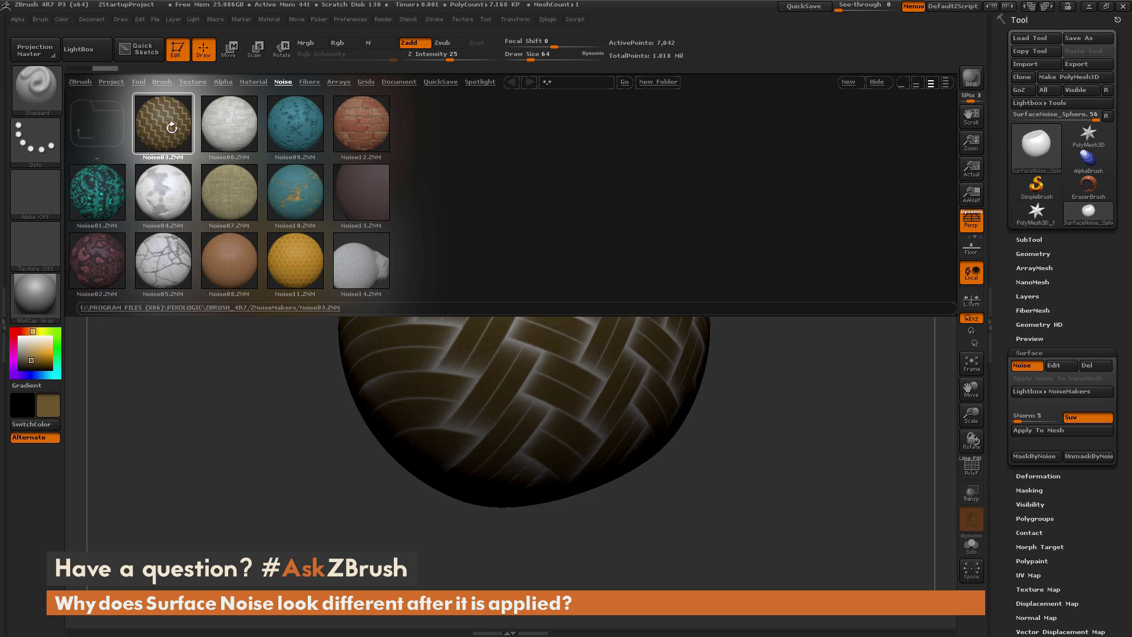
click(877, 82)
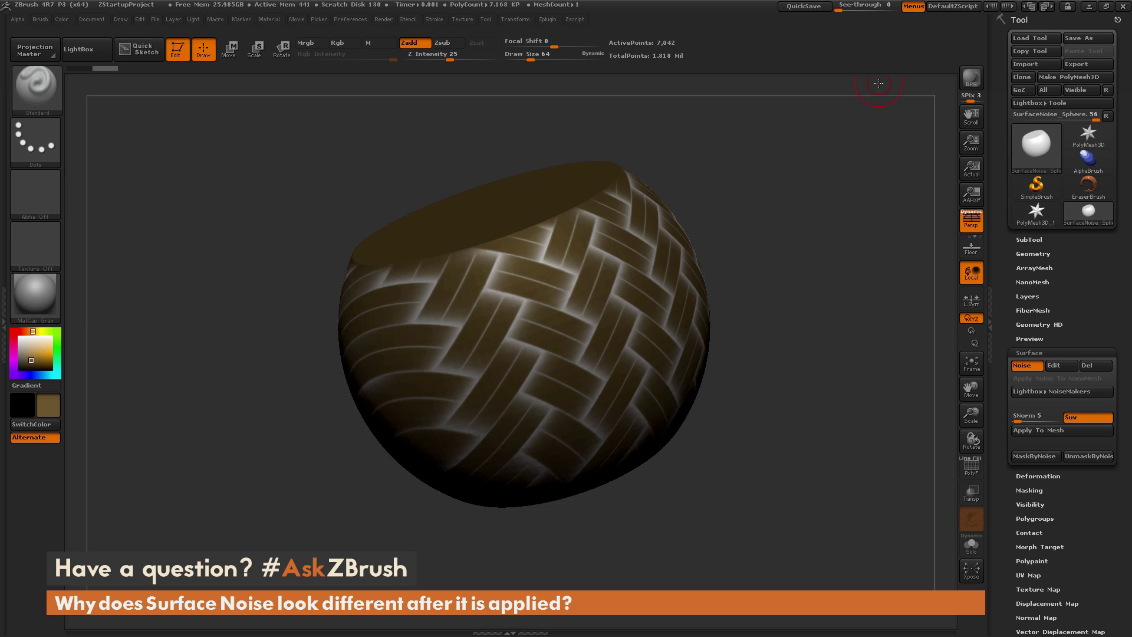
- Change the current colour to white so the woven sphere is displayed without its brown tint
mouse_move(810, 481)
mouse_down()
mouse_move(781, 493)
mouse_move(798, 491)
mouse_up()
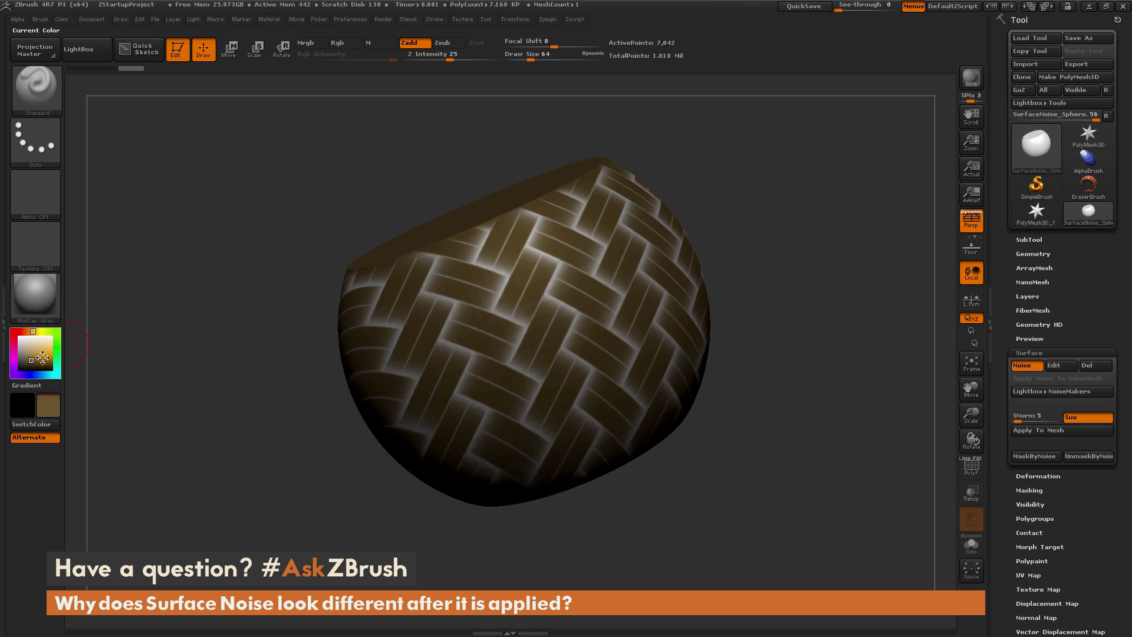
click(19, 337)
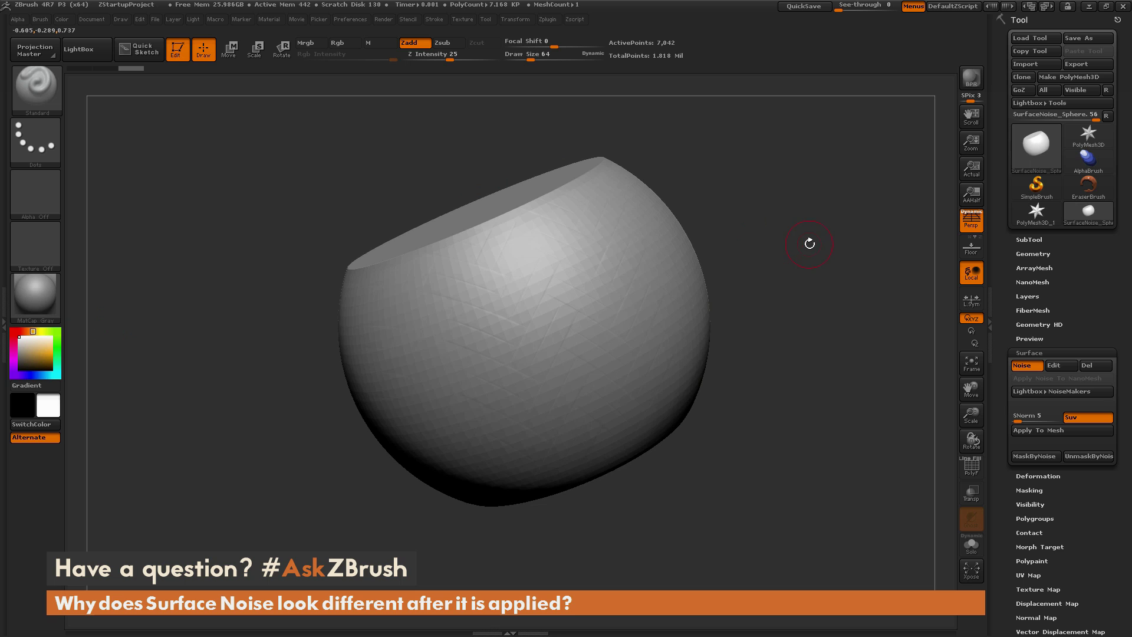
drag(808, 246, 812, 247)
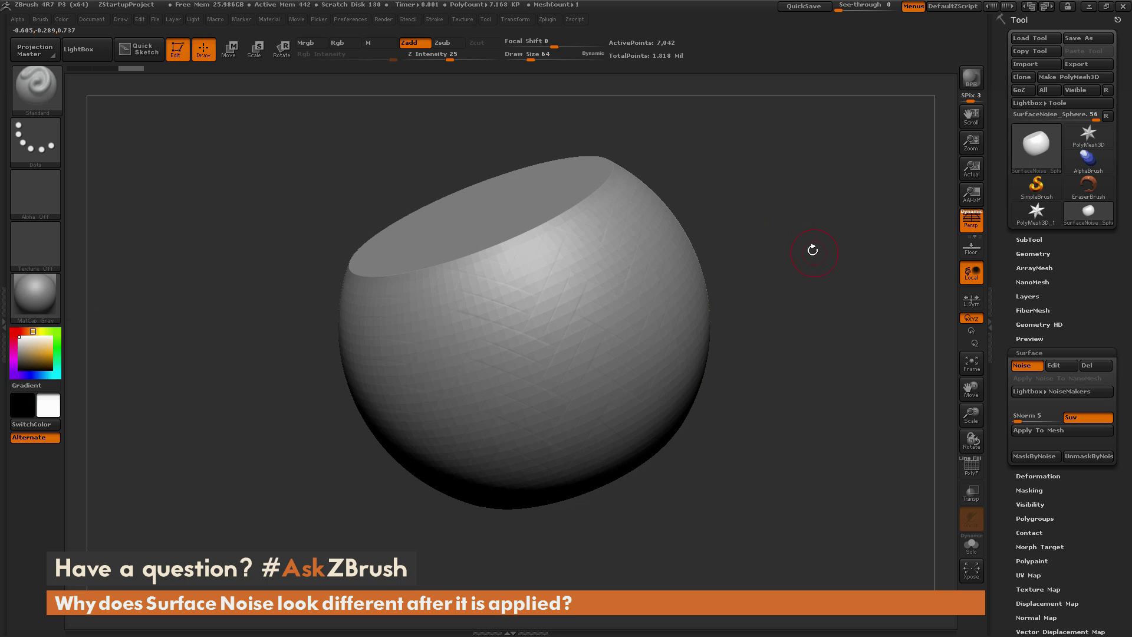
- Edit the surface noise, switching its projection from 3D to UV and setting its strength to -0.1124
click(1059, 364)
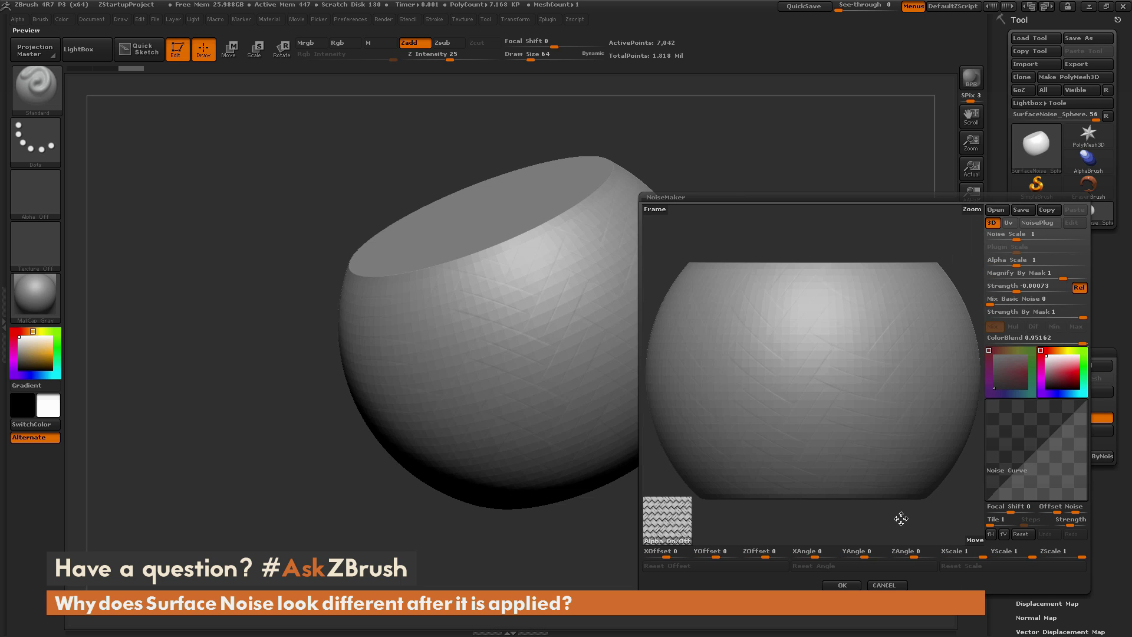
drag(922, 470, 945, 448)
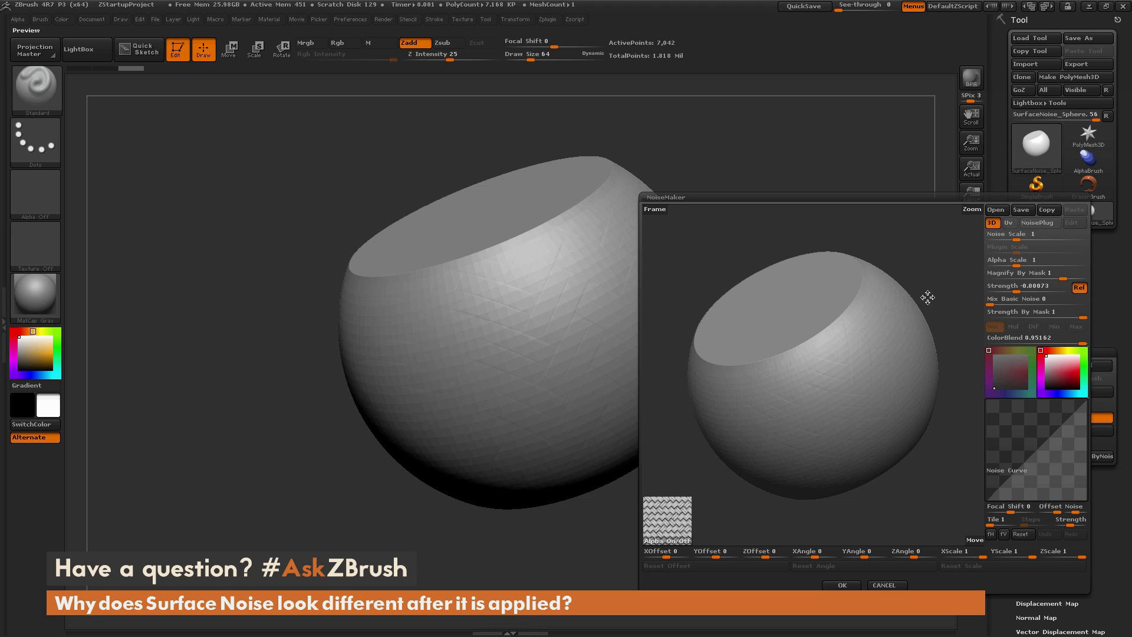
click(1009, 223)
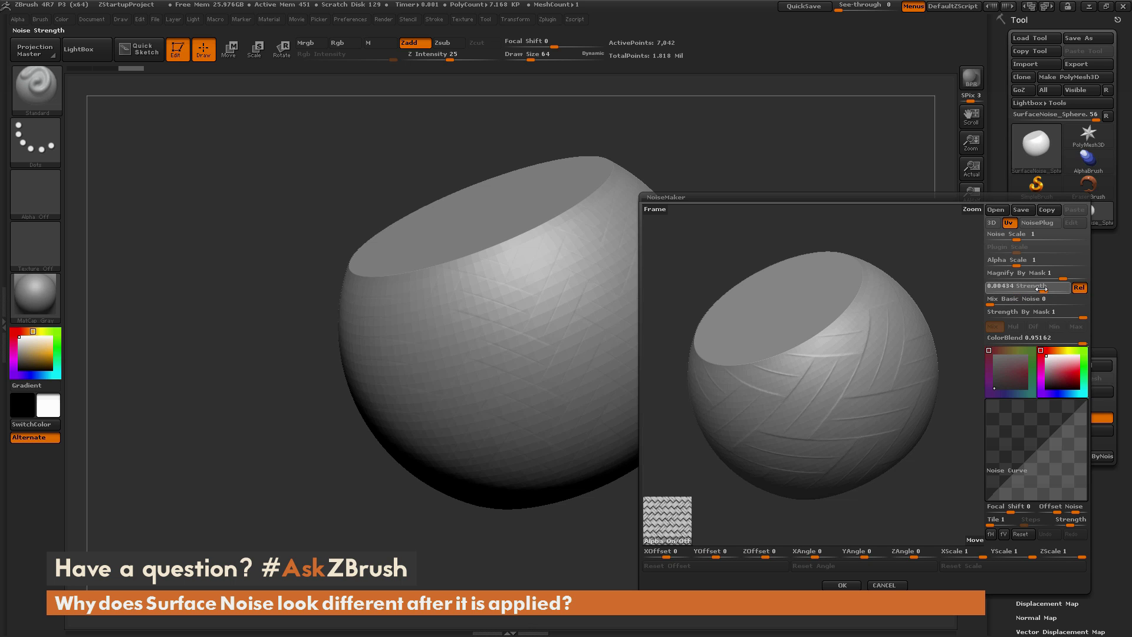
drag(1015, 291, 1015, 264)
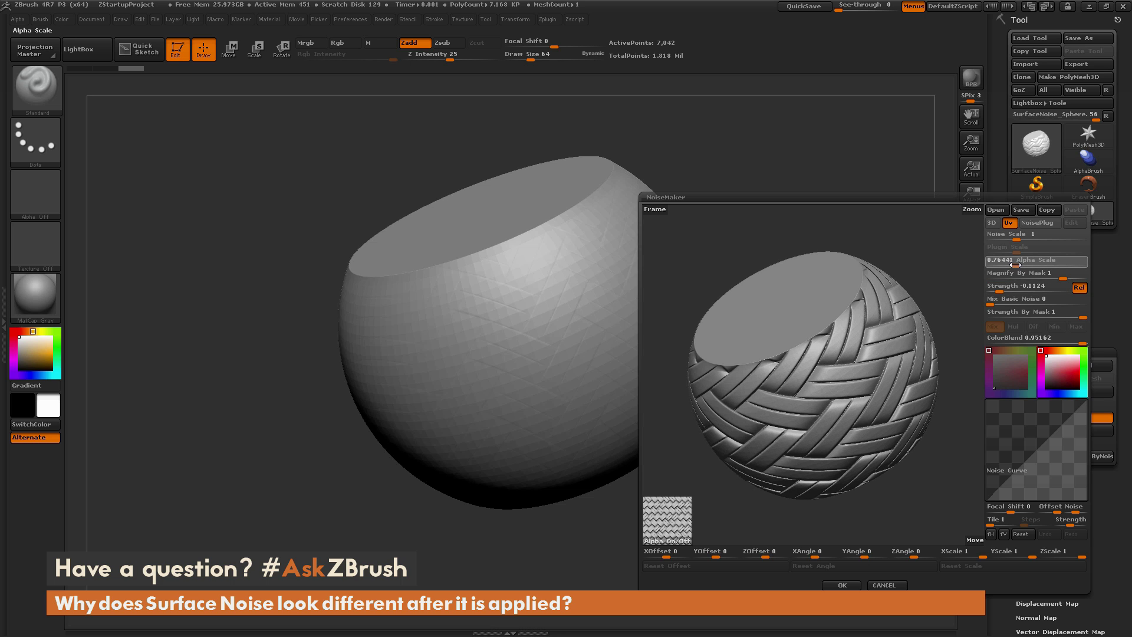
- Set the noise's Alpha Scale to 0.5, check the weave in the preview and accept the NoiseMaker settings
text(0.5)
key(Return)
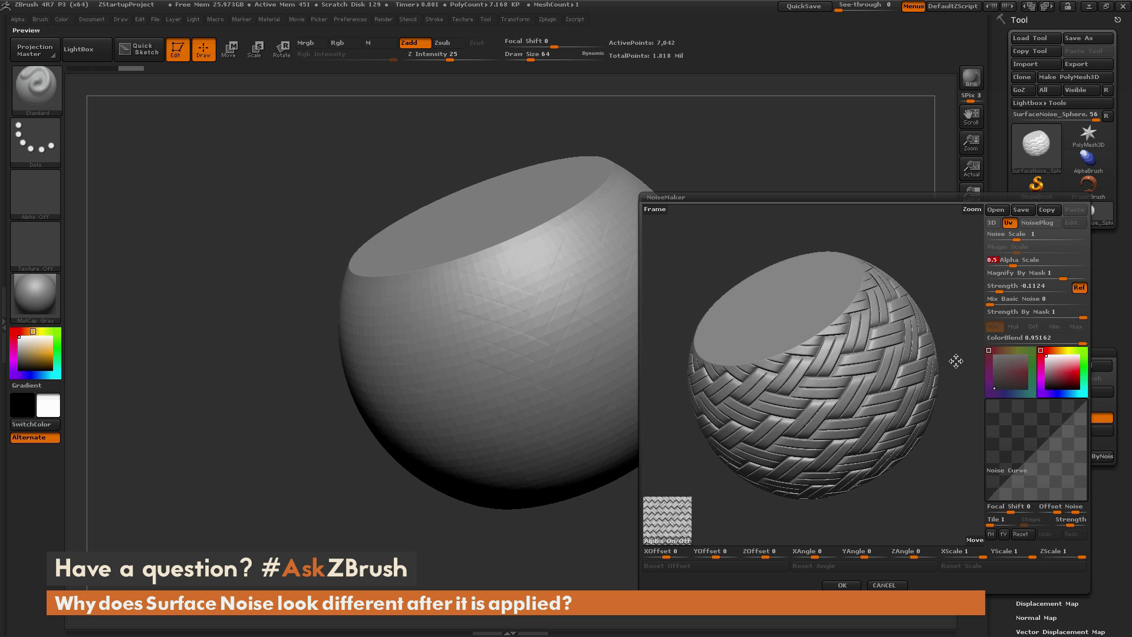
drag(963, 329, 934, 292)
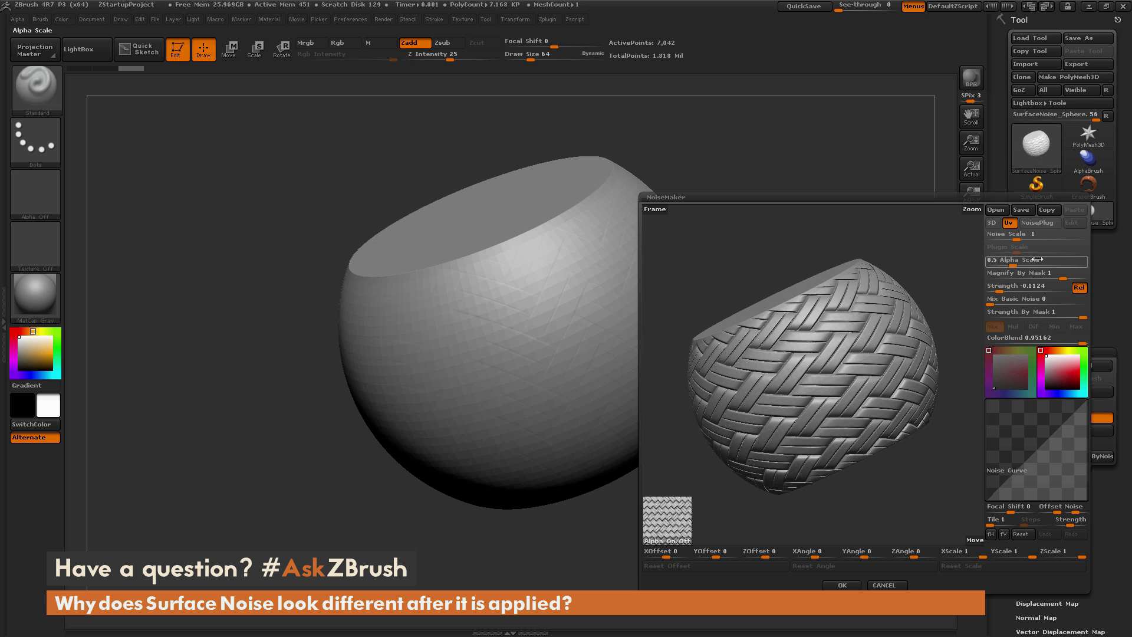
click(841, 584)
- Toggle the surface noise off and back on to compare the smooth sphere with the woven preview
drag(860, 379, 851, 417)
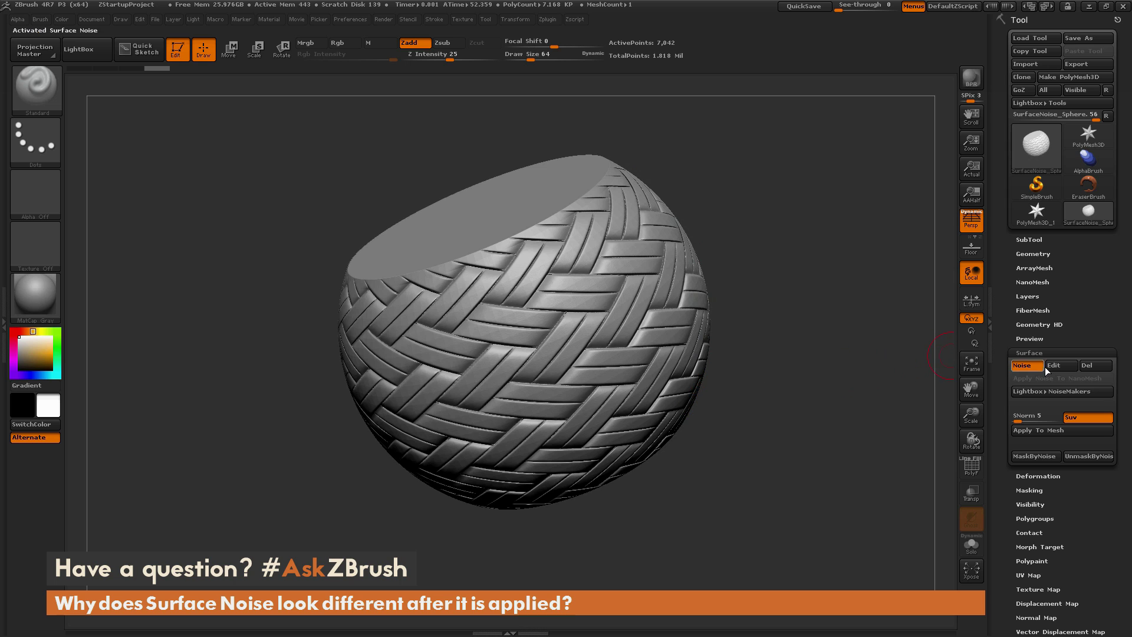
click(1028, 366)
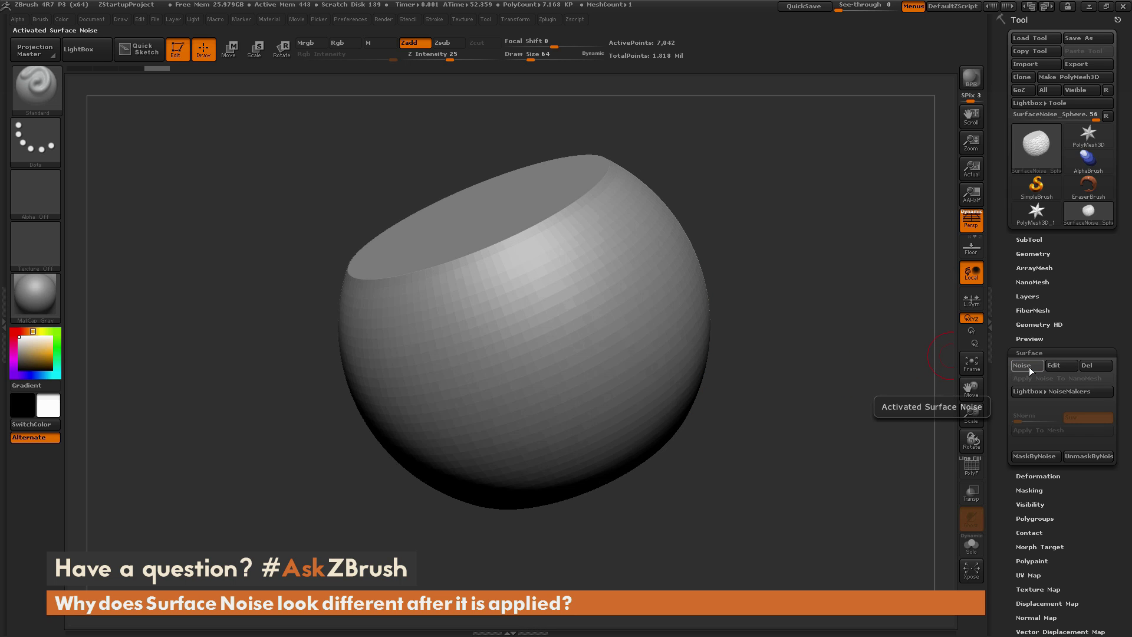
click(1028, 366)
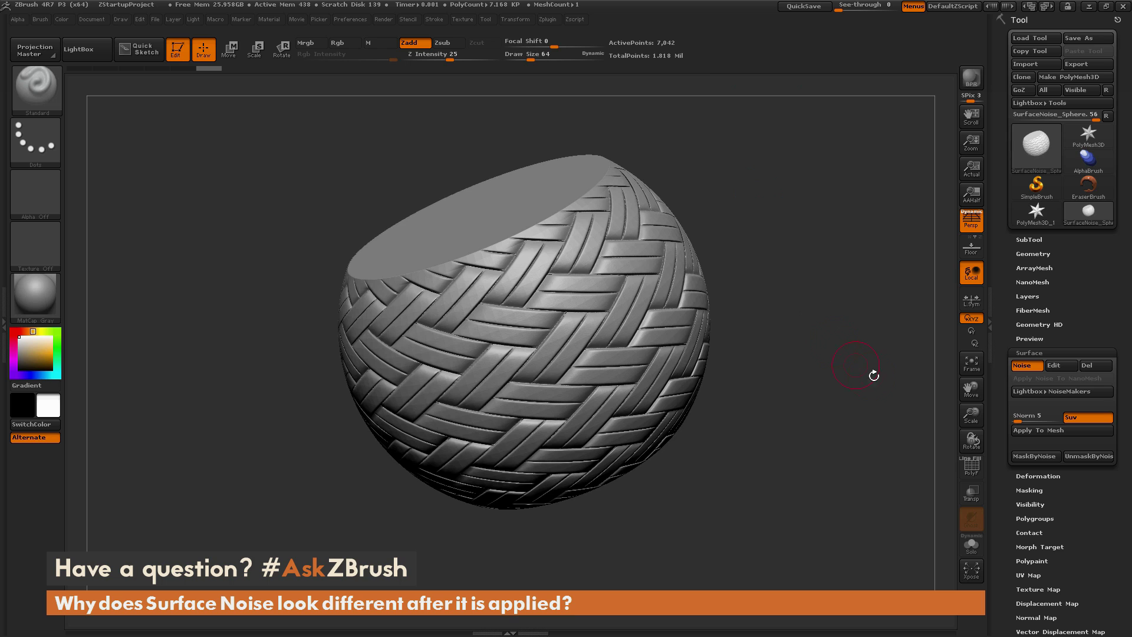
- Try applying the surface noise to the mesh at subdivision level 2, and undo the application
click(1050, 430)
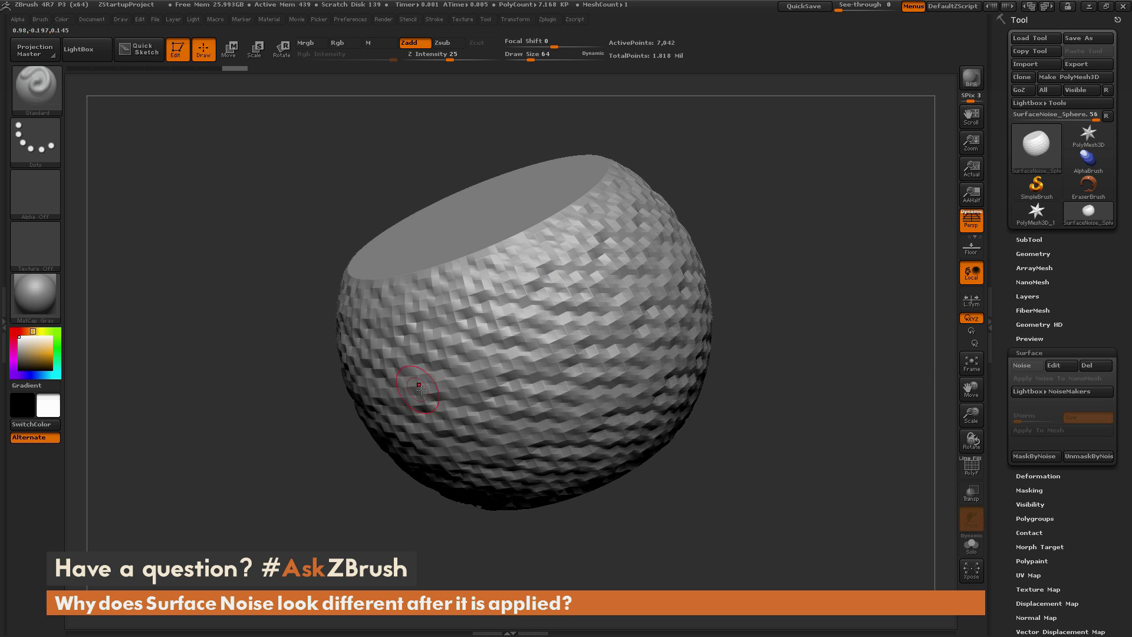
key(ctrl)
key(ctrl+z)
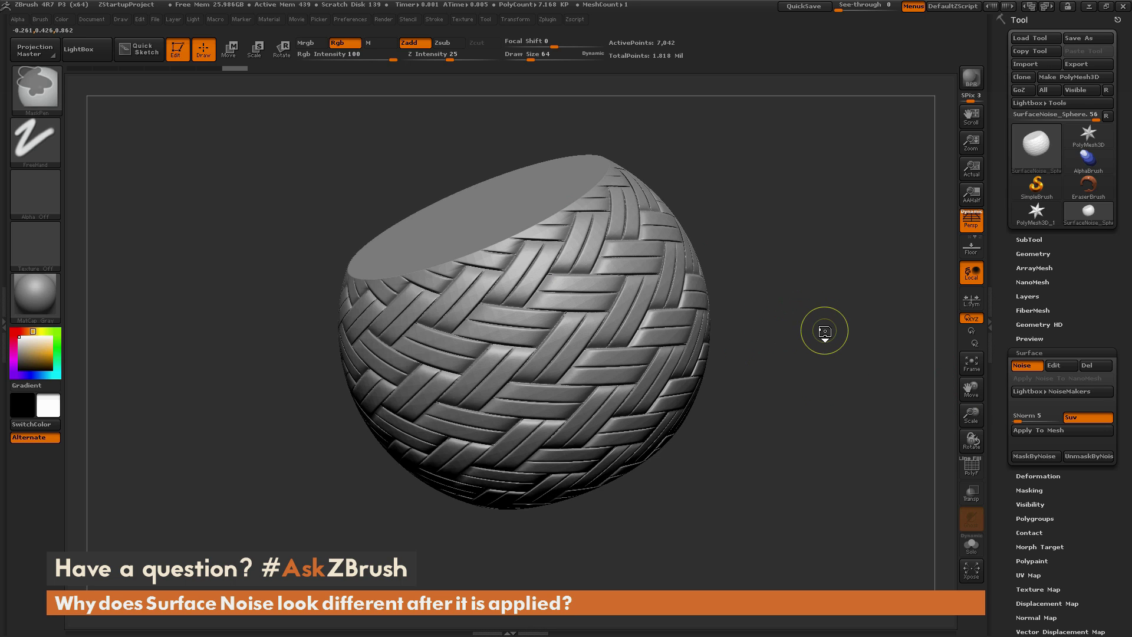
- Raise the sphere's subdivision level to 5
click(1031, 254)
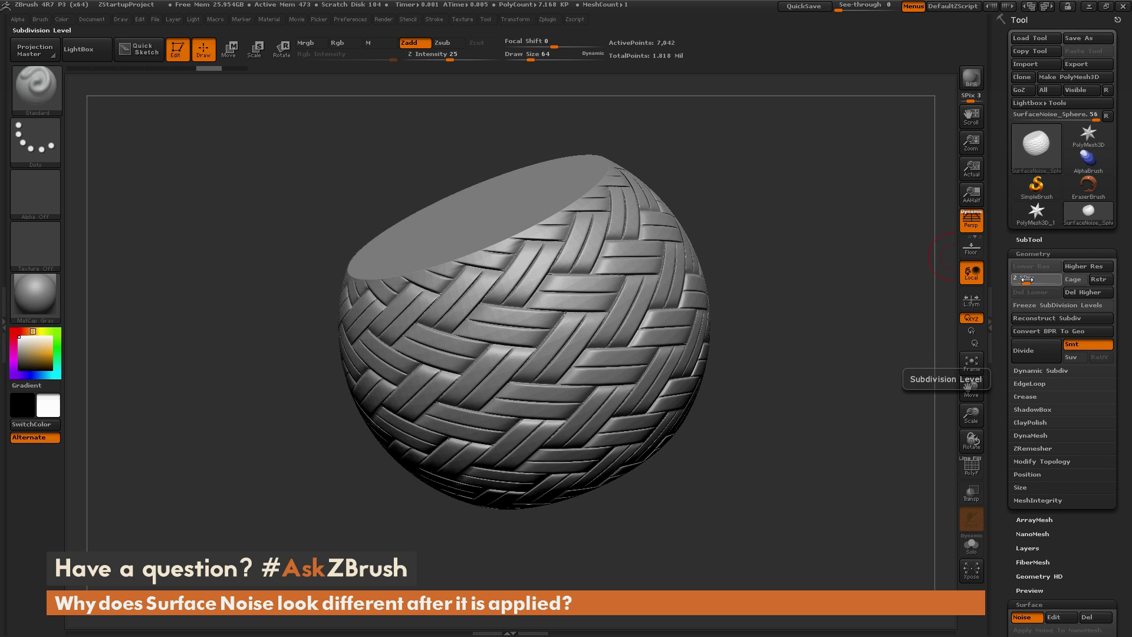
drag(1026, 279, 1065, 283)
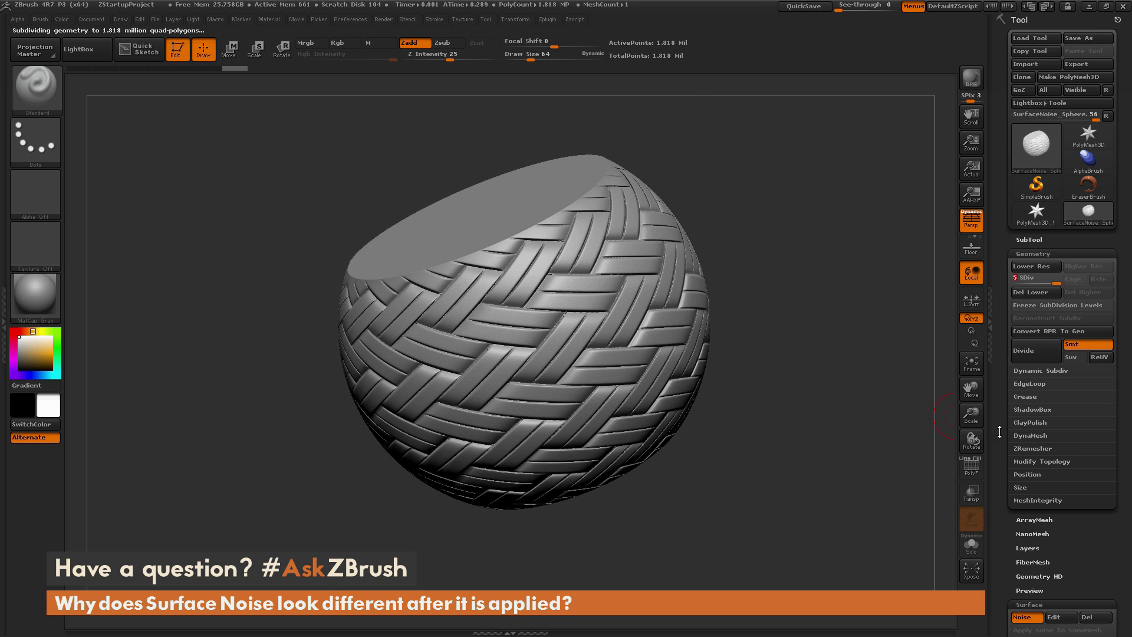
- Apply the surface noise to the high-resolution mesh, inspect the sculpted weave and undo the application
drag(1030, 604, 1039, 319)
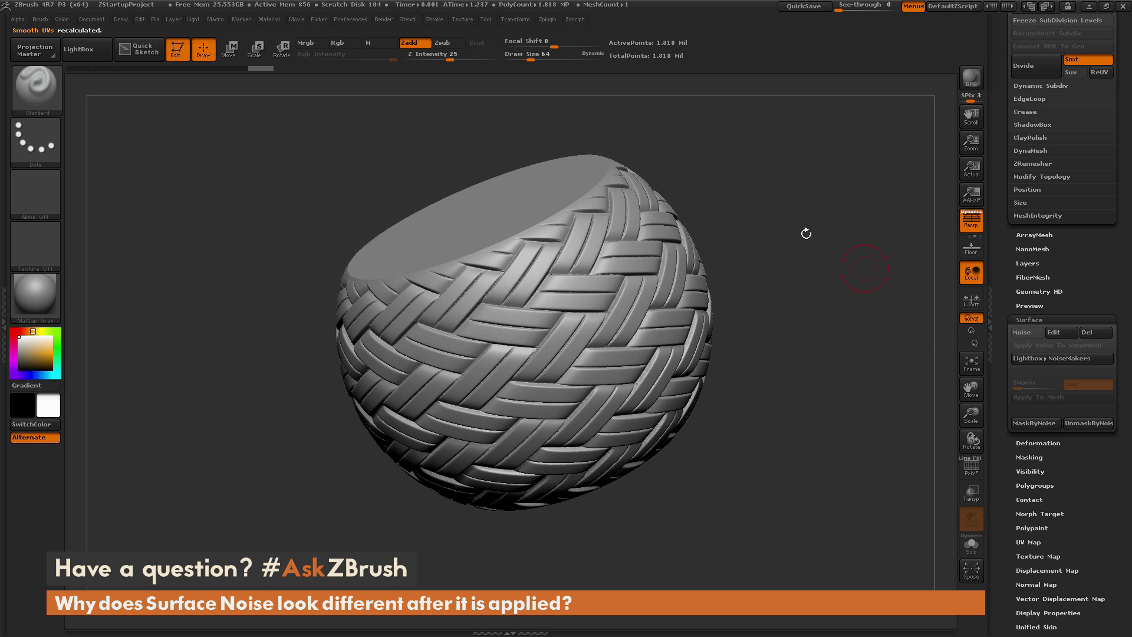
key(ctrl+z)
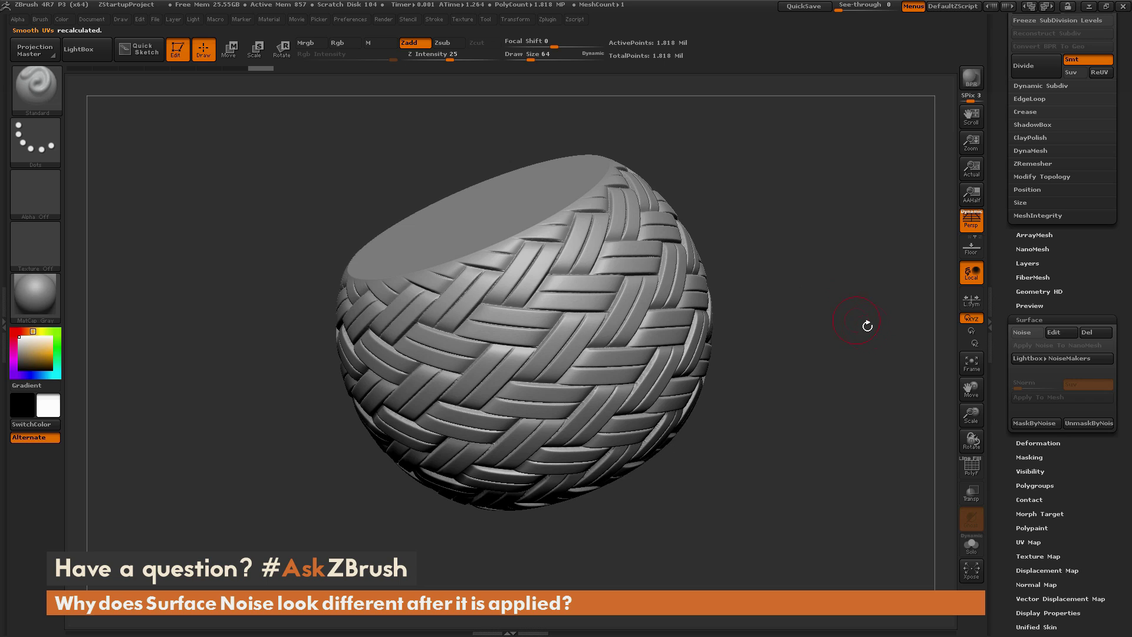
drag(880, 311, 849, 312)
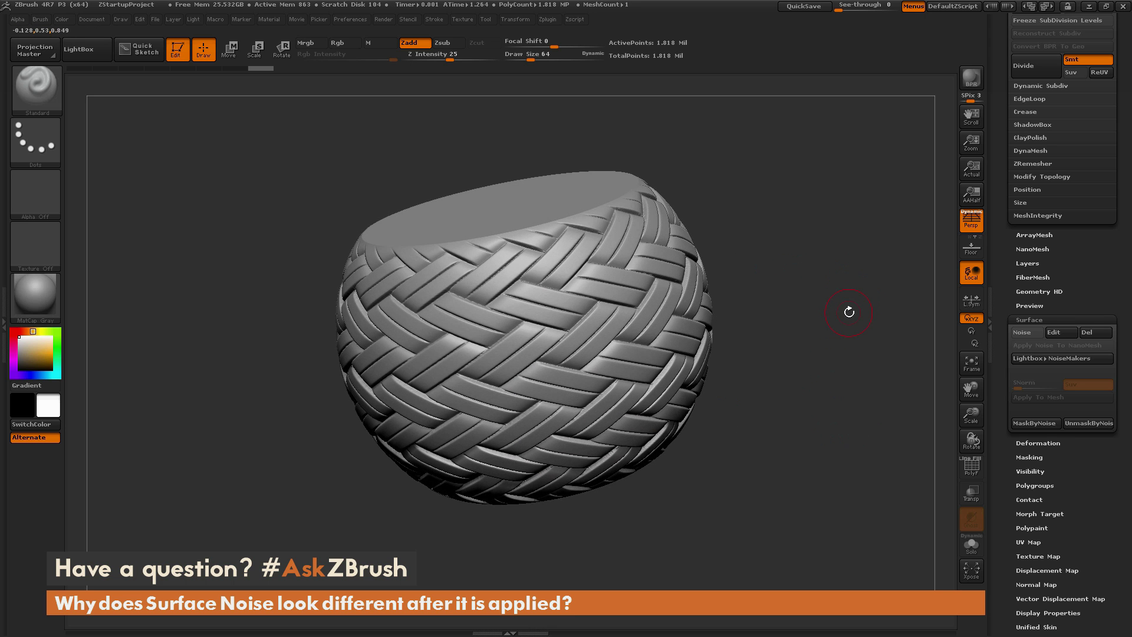
click(1021, 332)
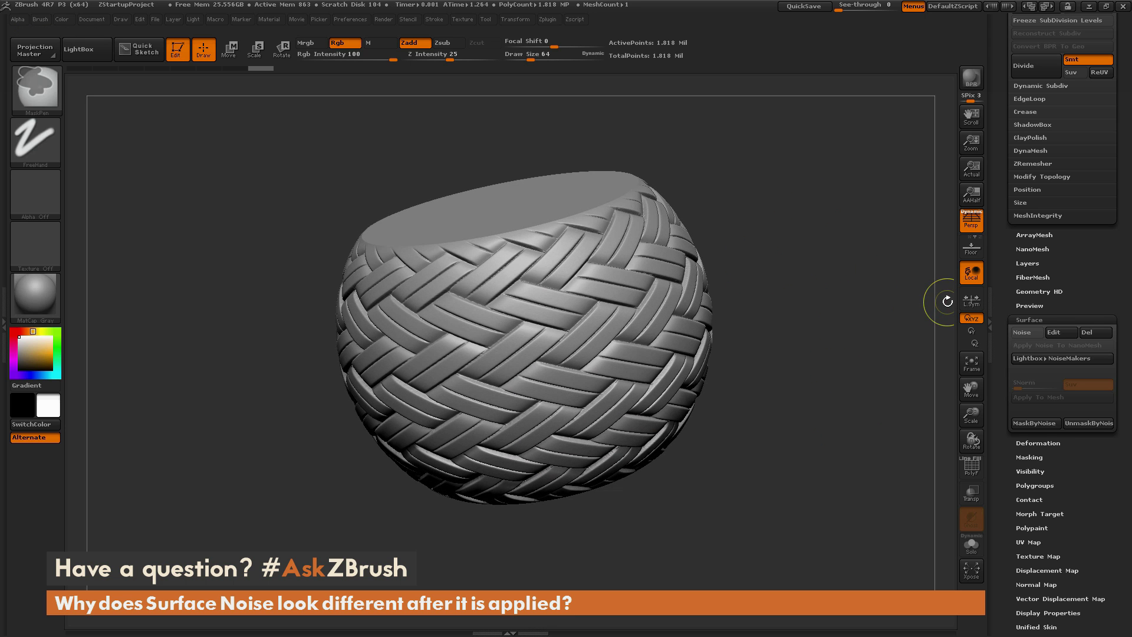
drag(861, 318, 864, 343)
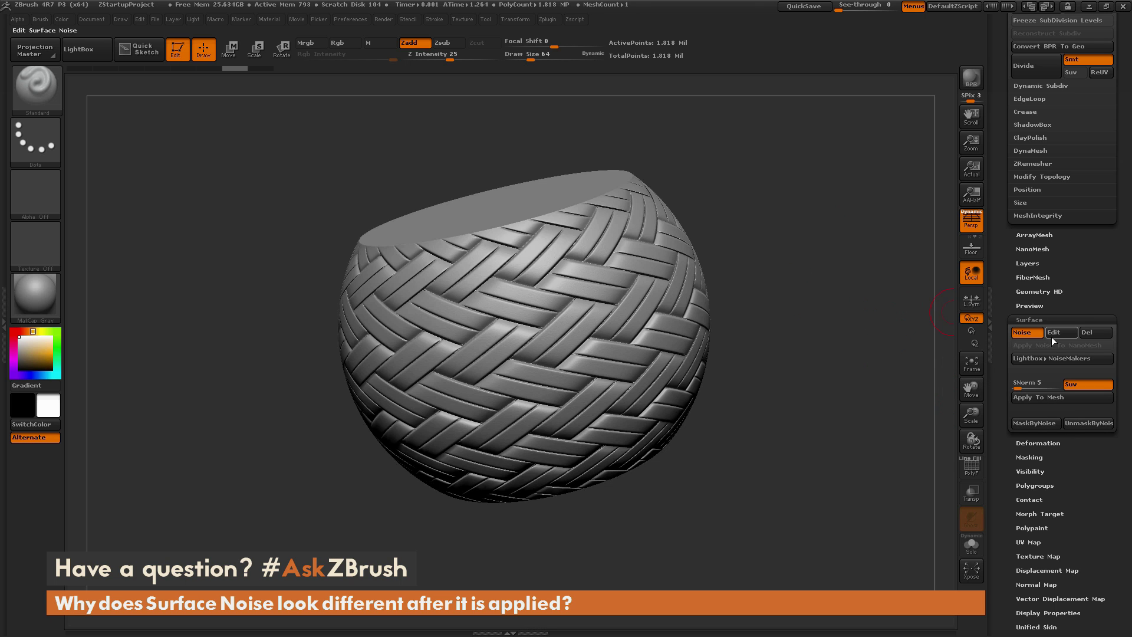
- Make a BPR render of the sphere with its live surface noise to examine the displaced weave
drag(826, 232, 828, 260)
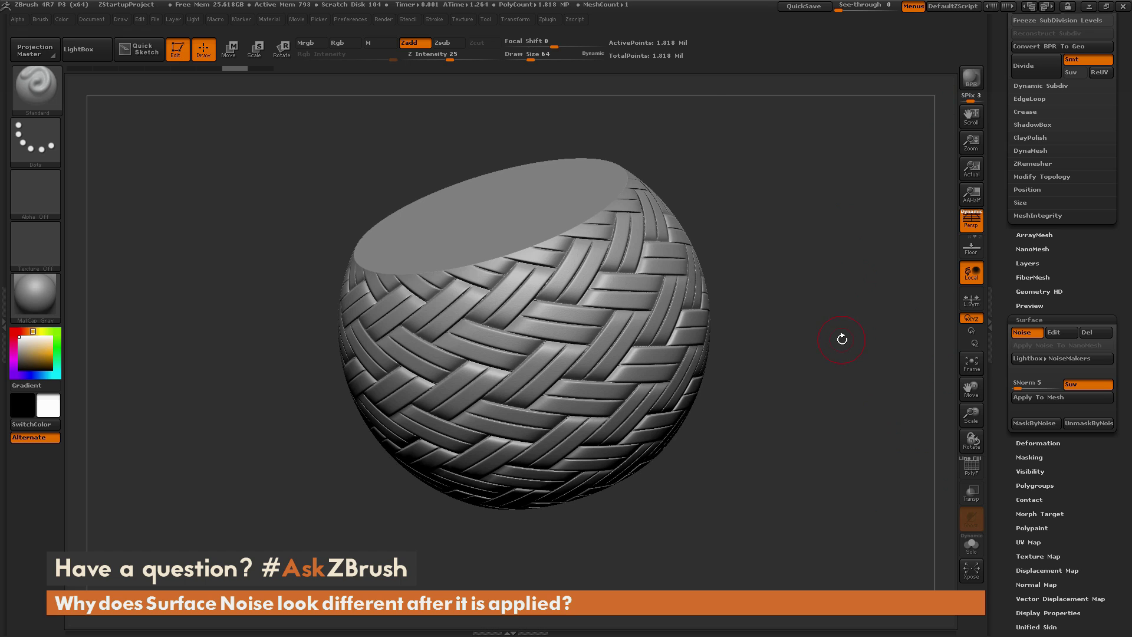
click(971, 77)
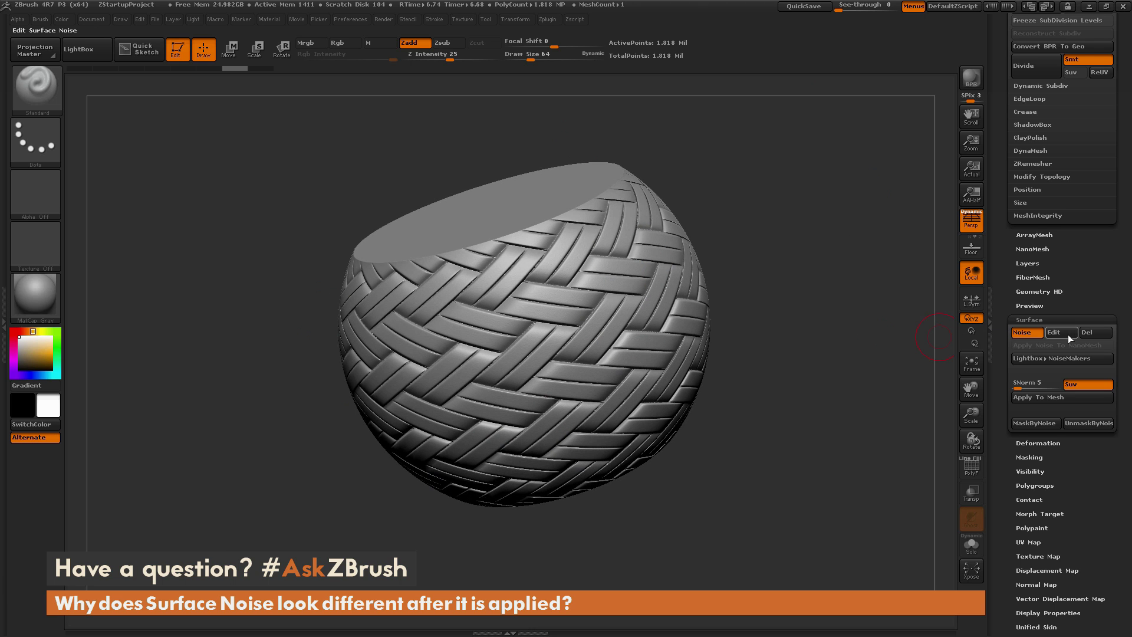
- Push the noise strength further into negative values, accept the settings and make another BPR render
click(1067, 335)
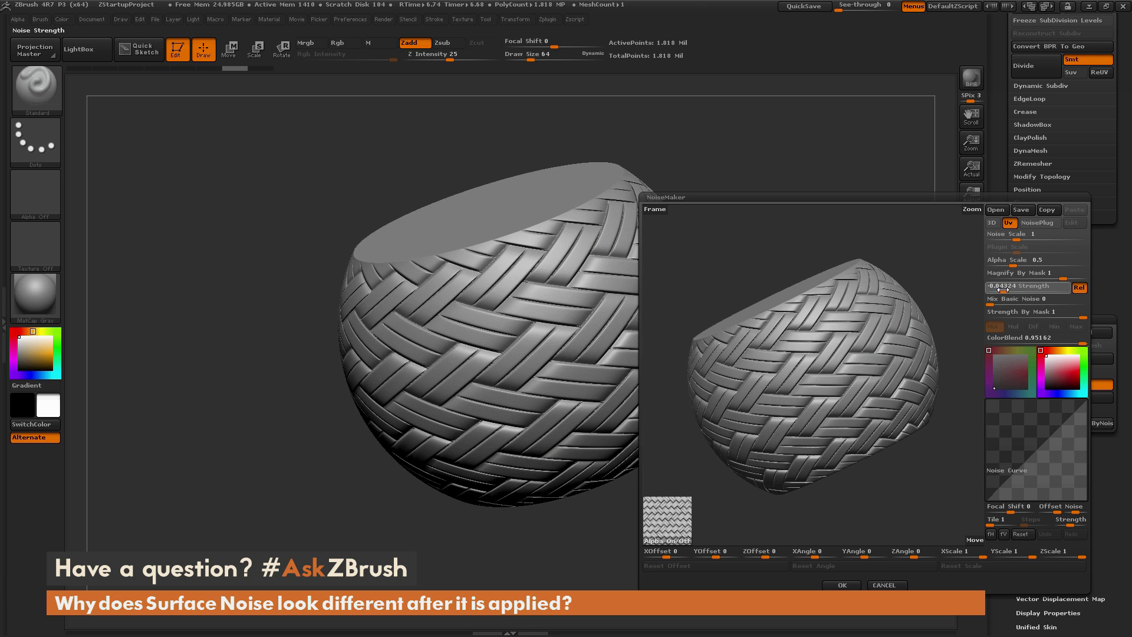
drag(1003, 289, 994, 293)
click(842, 585)
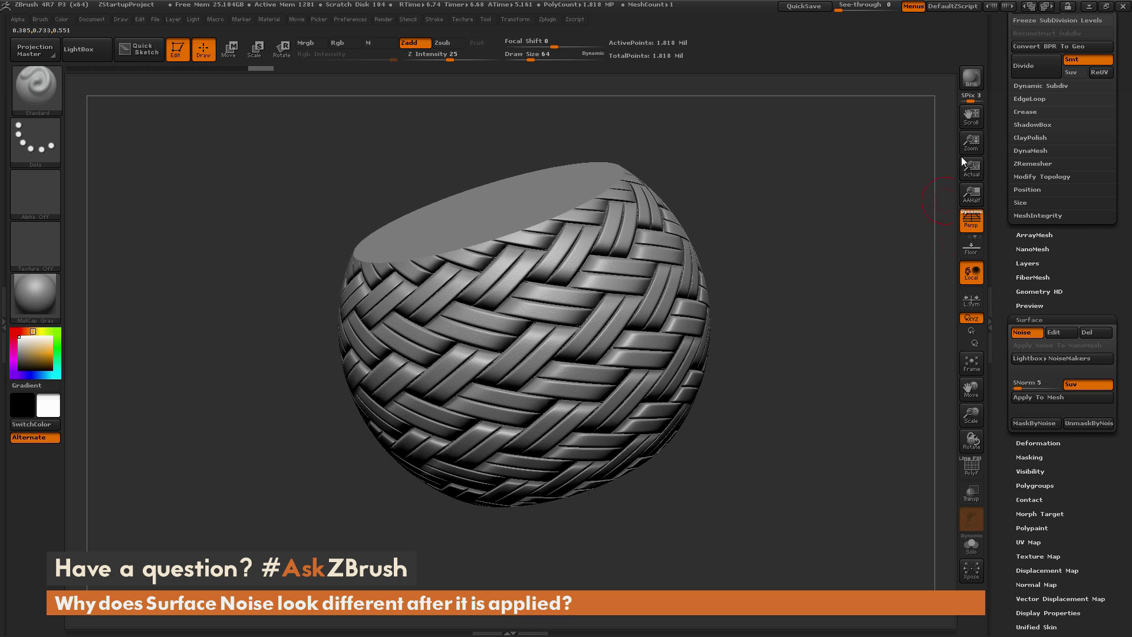
click(970, 76)
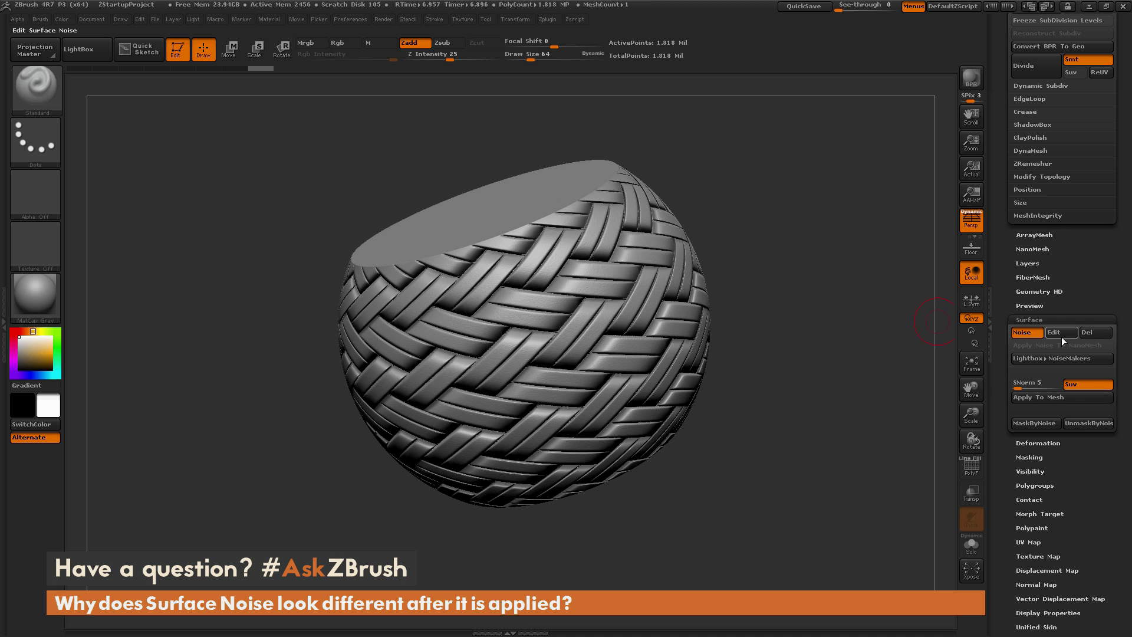
- Set the sphere's surface noise strength to 0.09 and accept the noise settings
click(1061, 334)
click(1032, 284)
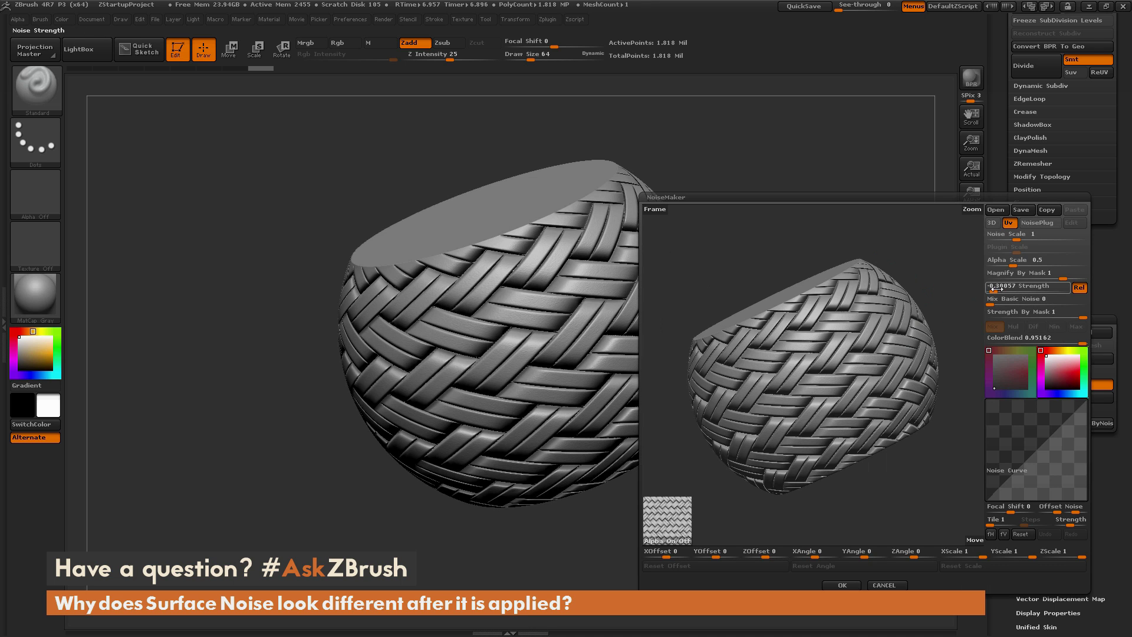
text(0)
drag(1032, 285, 1055, 285)
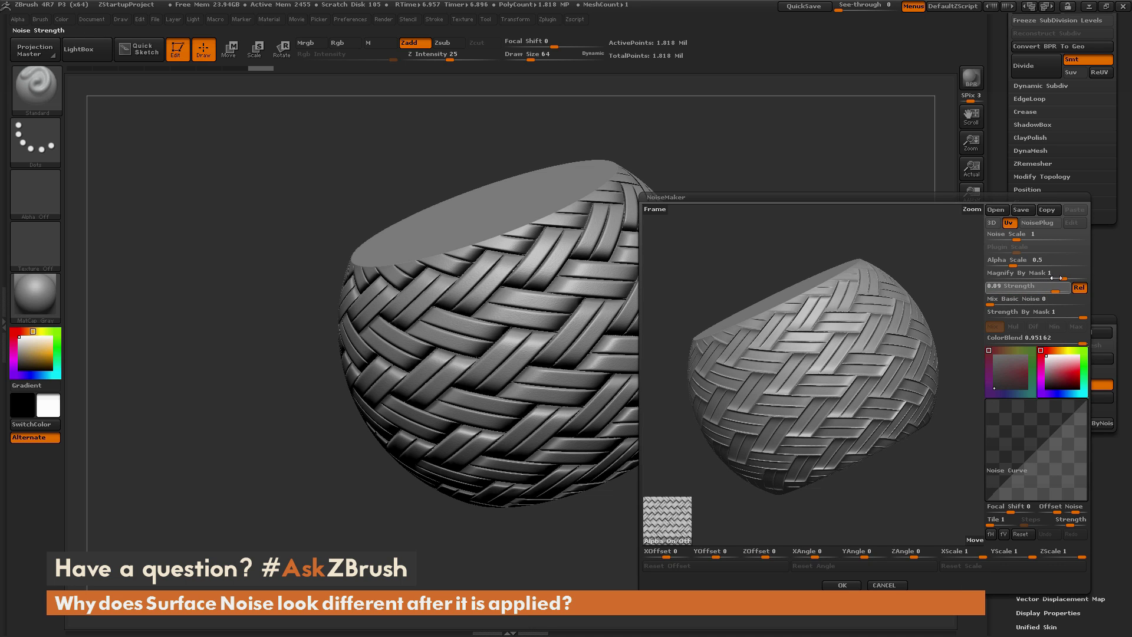
click(841, 584)
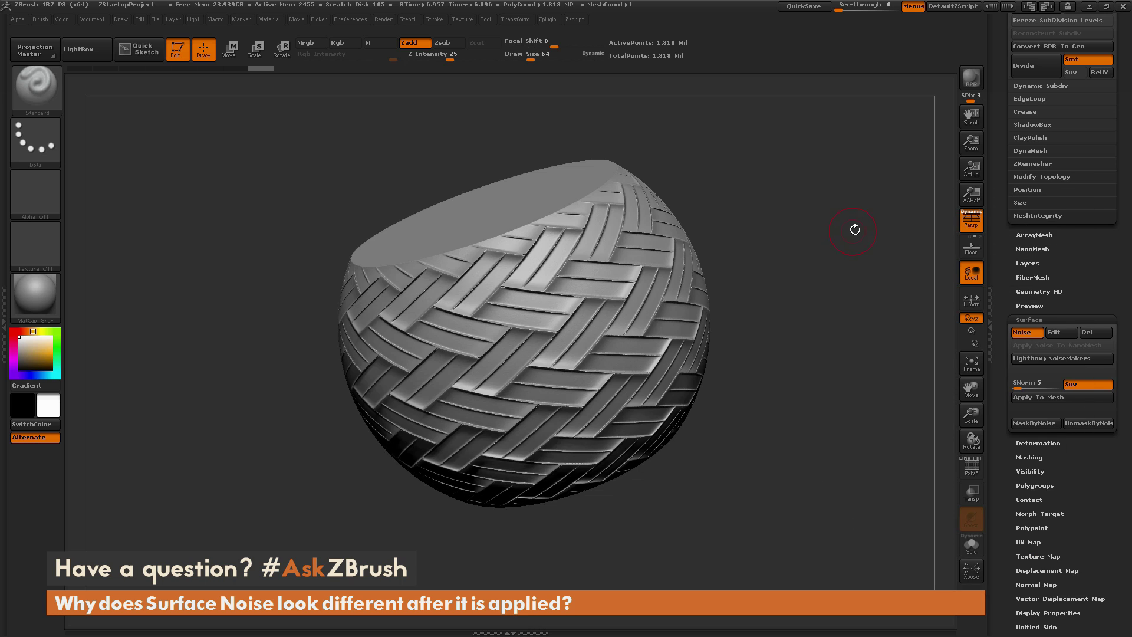
- Make a BPR render of the sphere with the positive noise strength and examine how the weave is displaced
click(971, 76)
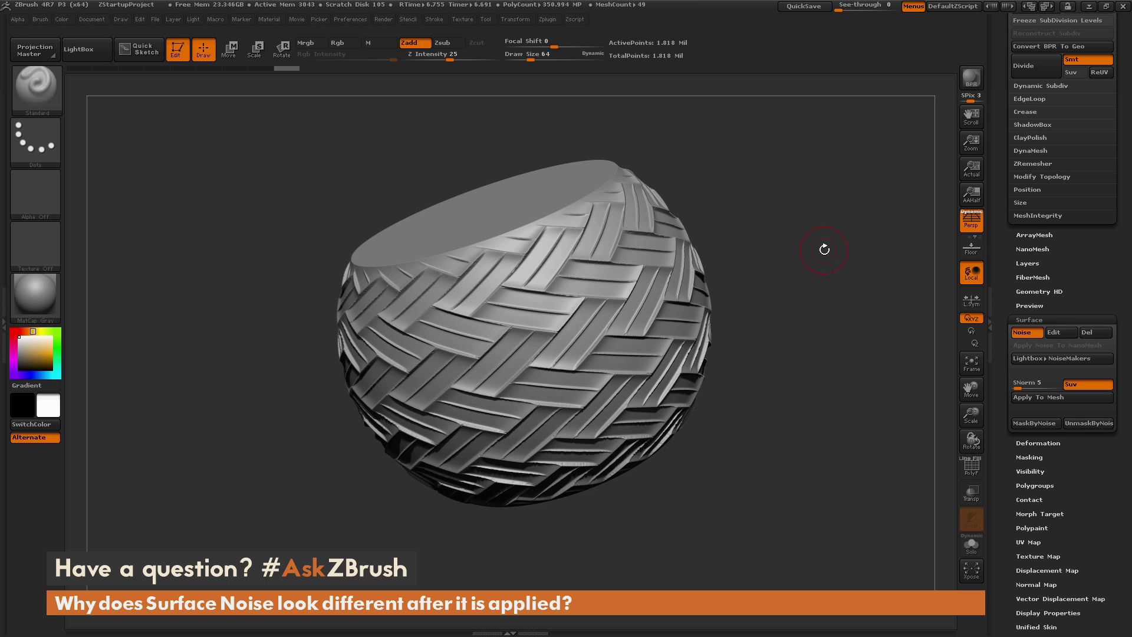
drag(827, 247, 823, 307)
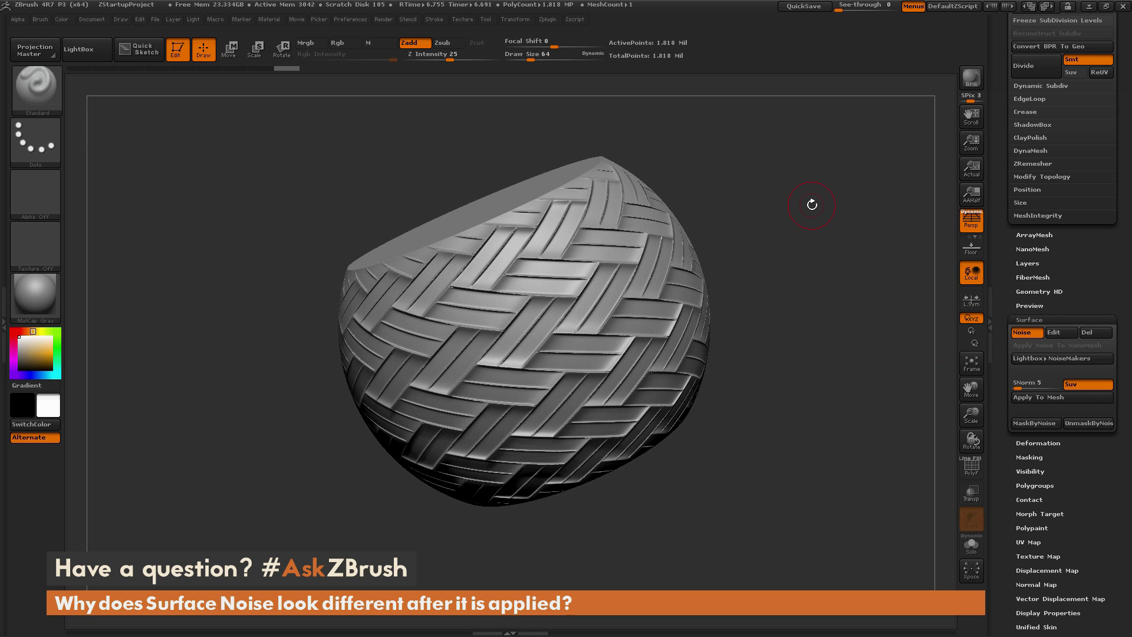
drag(823, 211, 884, 254)
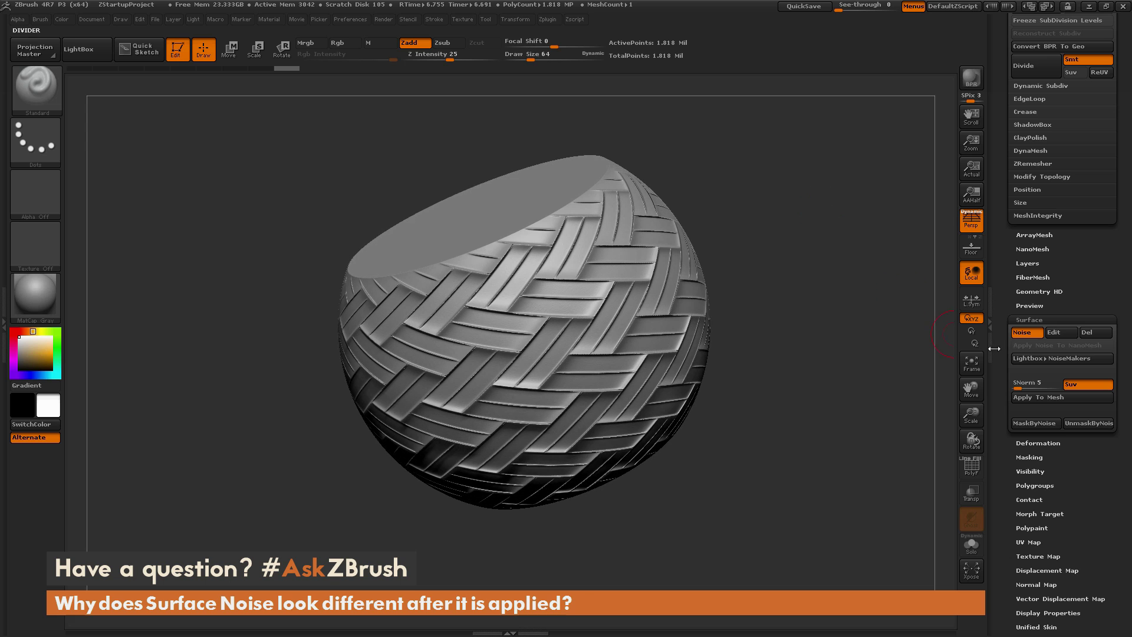
- Lower the surface noise strength to about -0.025 and accept the noise settings
click(1064, 332)
drag(1055, 291, 1004, 297)
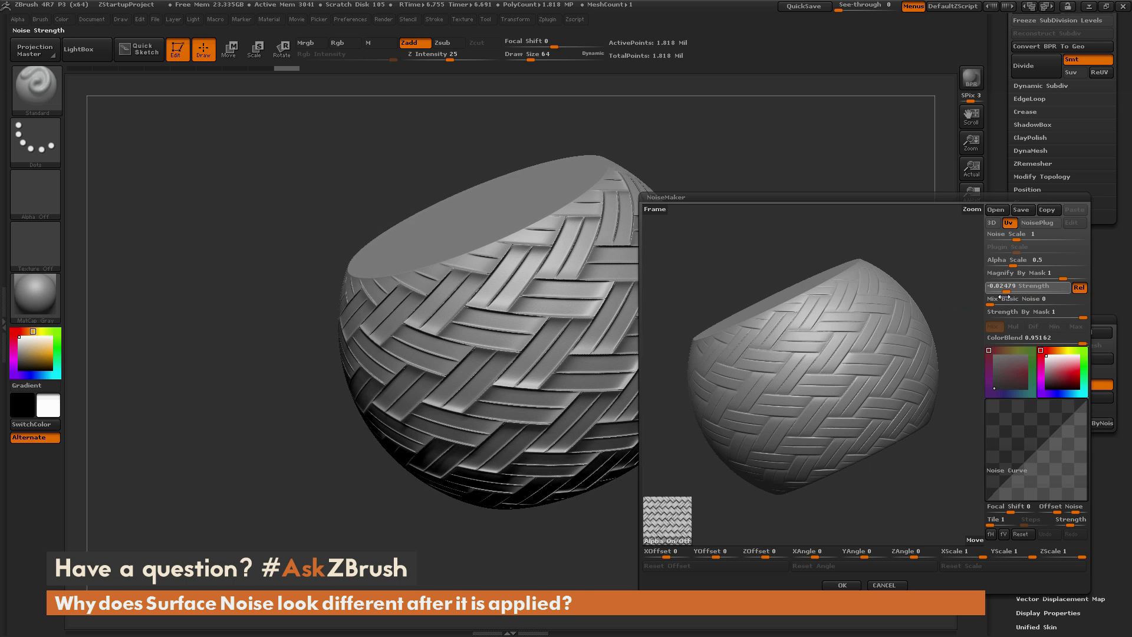
click(842, 585)
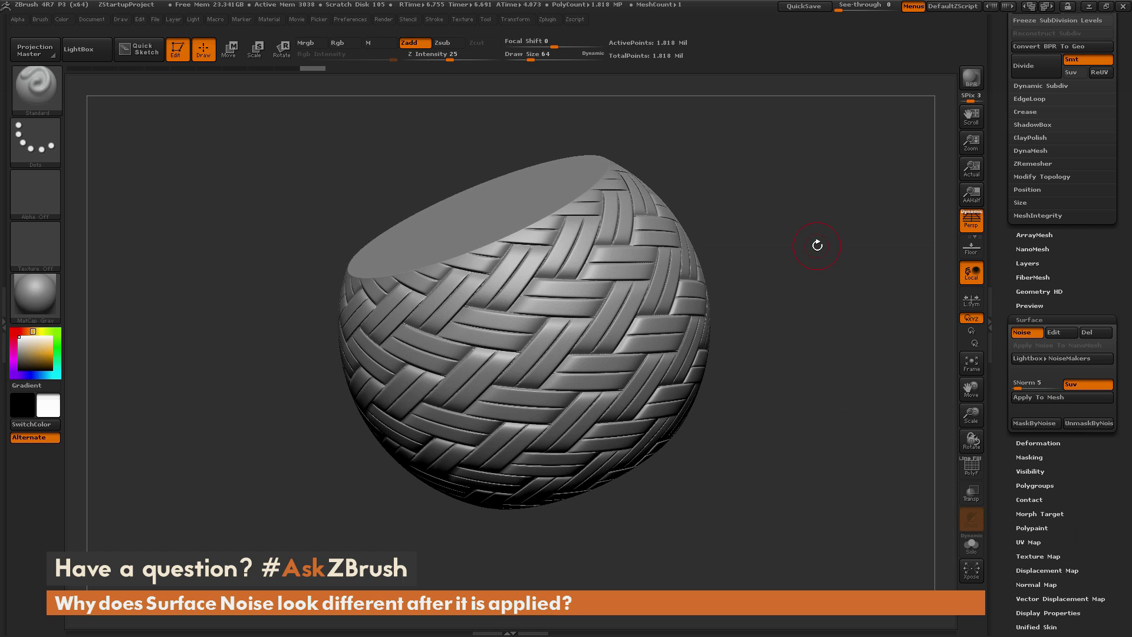